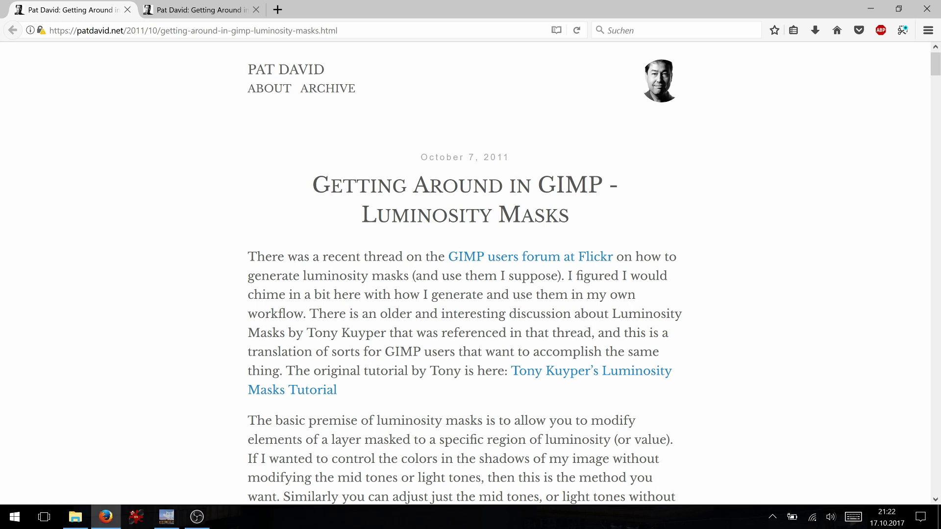
Skim the November 2013 "Luminosity Masks Revisited" article from the Channels instructions to the conclusion.
click(195, 11)
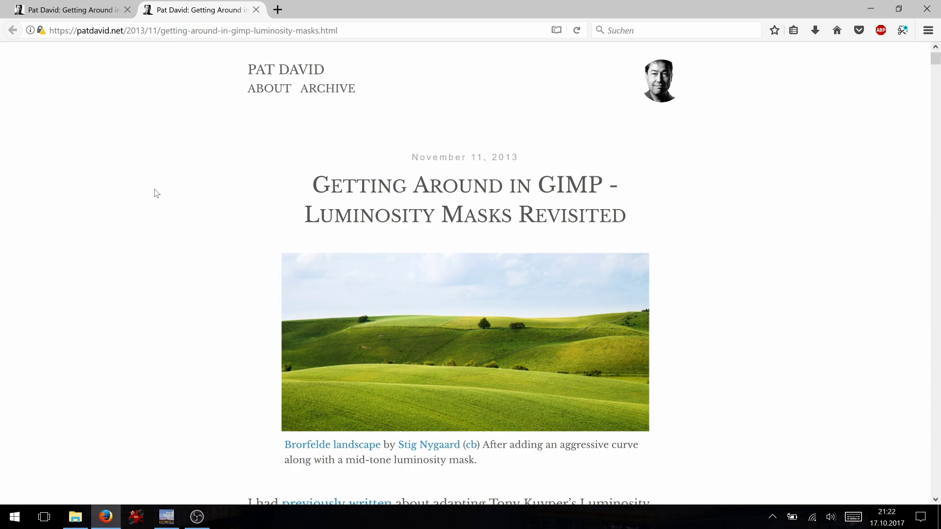
scroll(156, 193, down, 20)
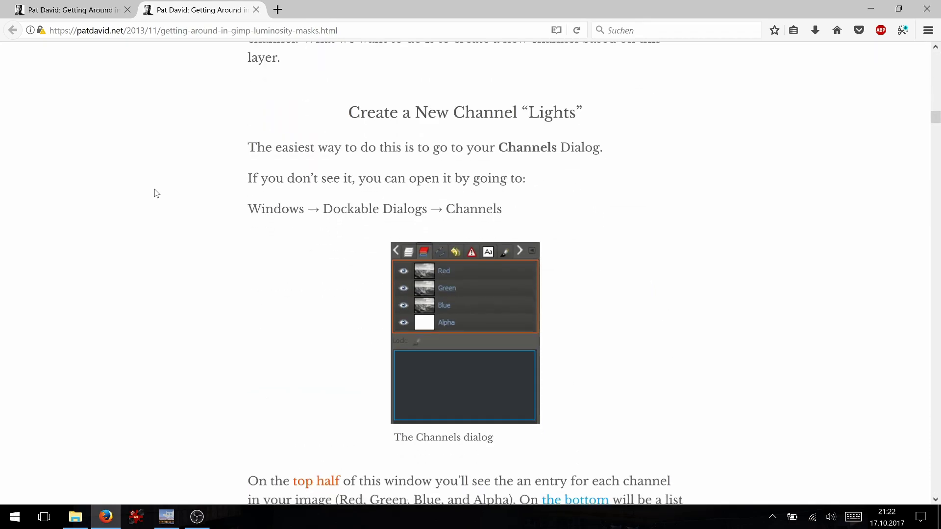
scroll(155, 193, down, 20)
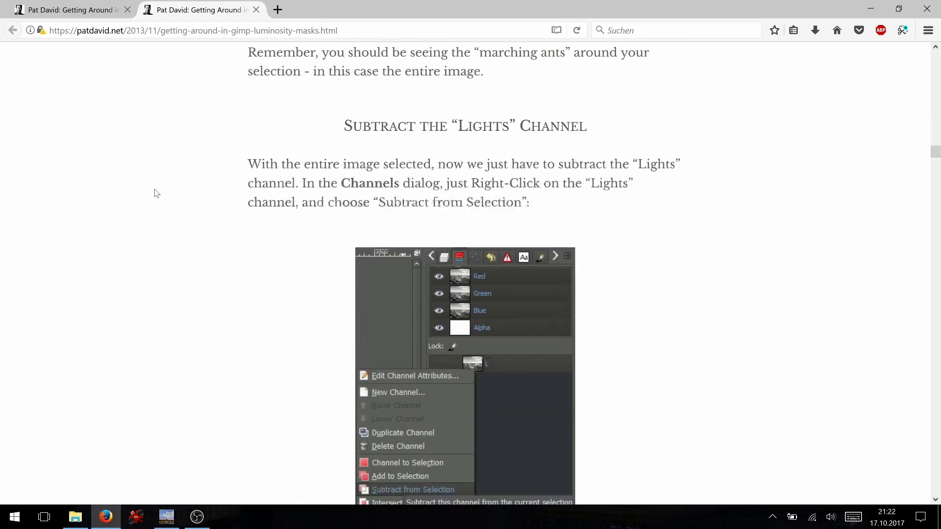
scroll(156, 193, down, 20)
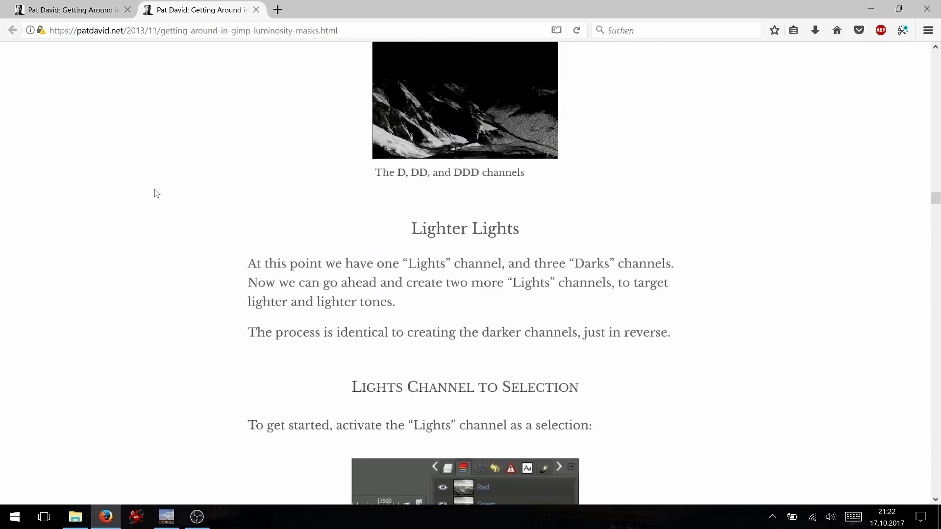
scroll(156, 193, down, 20)
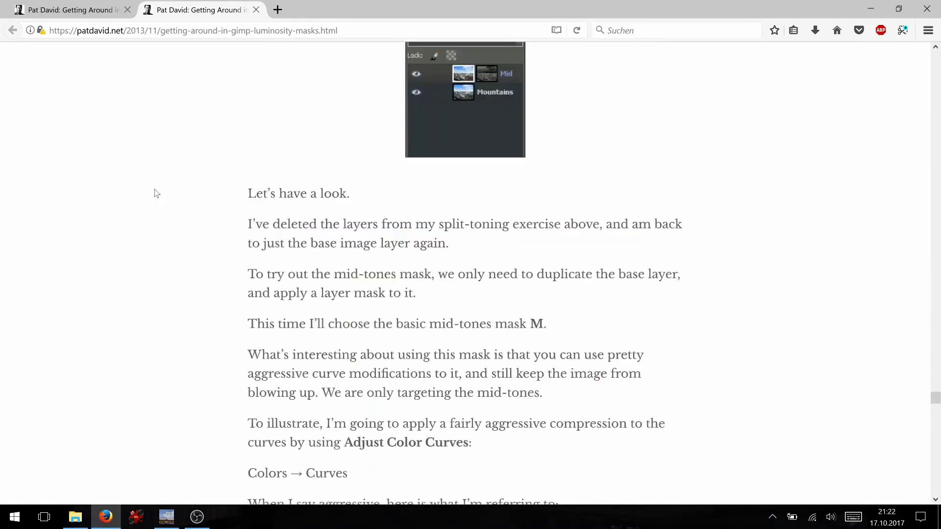
scroll(156, 193, down, 20)
scroll(156, 193, up, 10)
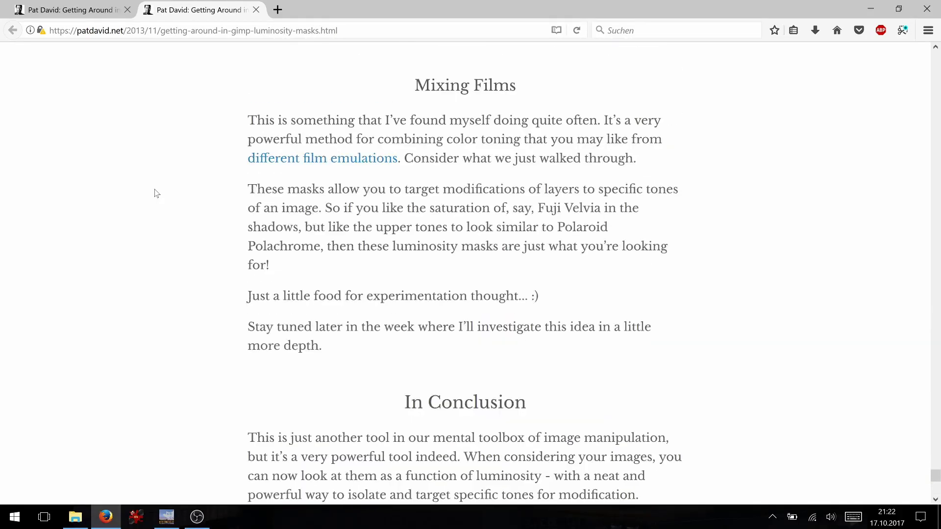
scroll(156, 193, down, 8)
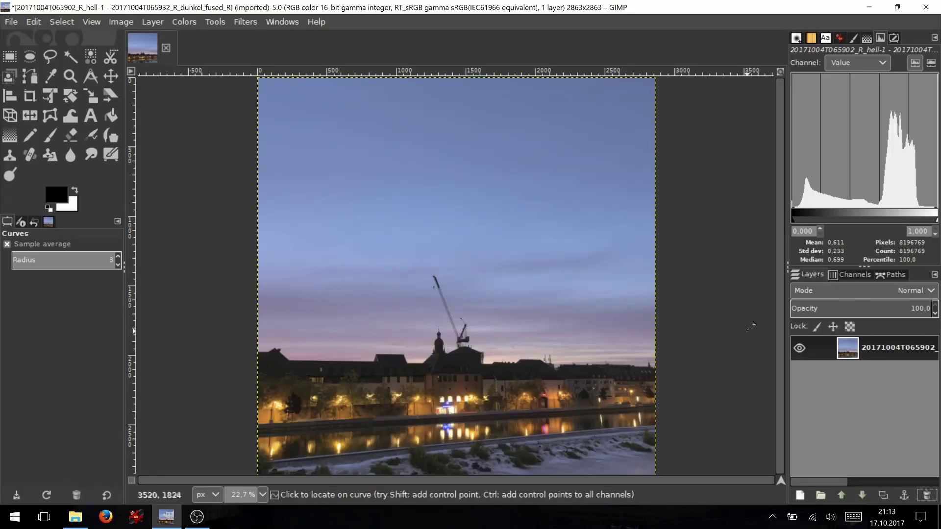
In GIMP, duplicate the image layer and desaturate the copy using the Luminance mode.
click(846, 353)
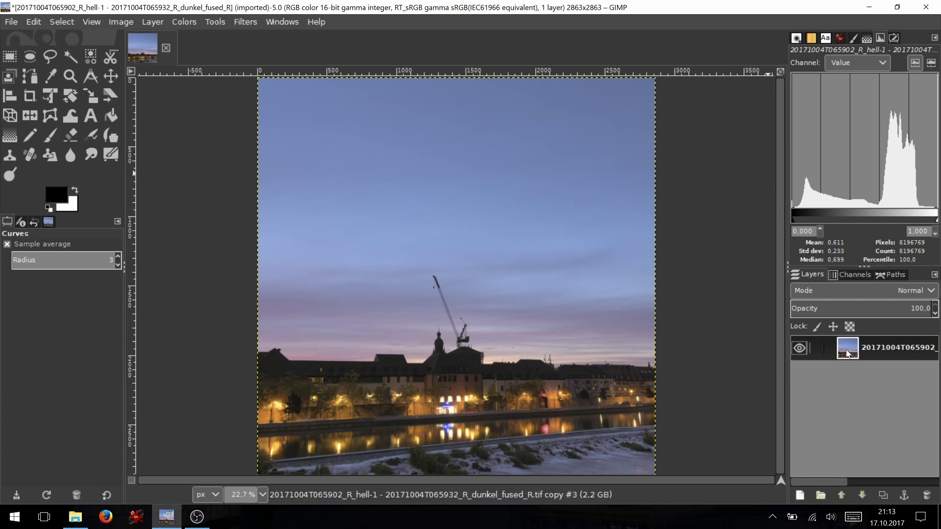
click(883, 495)
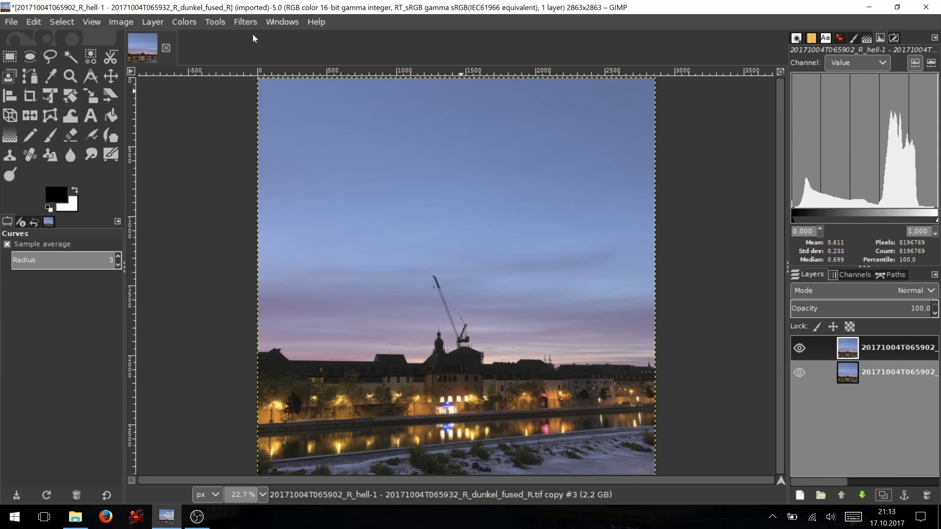
click(184, 21)
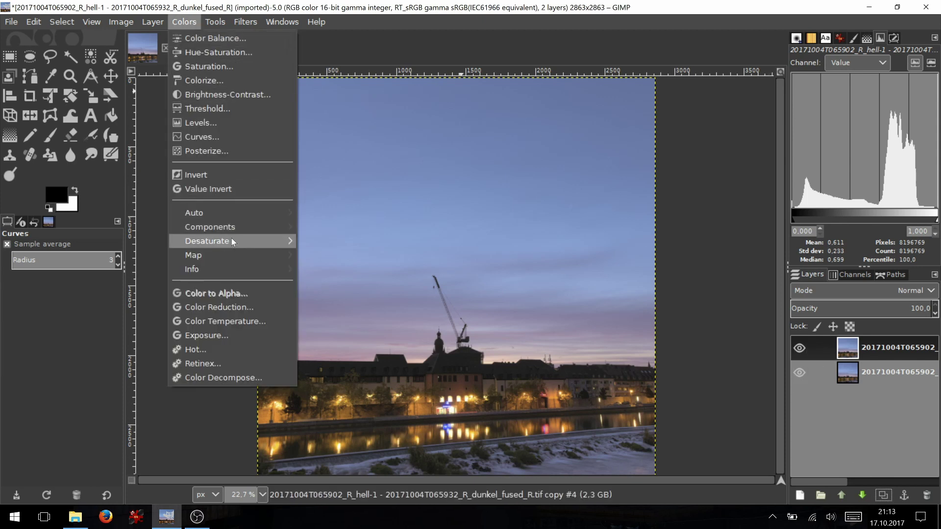
mouse_move(237, 243)
click(326, 255)
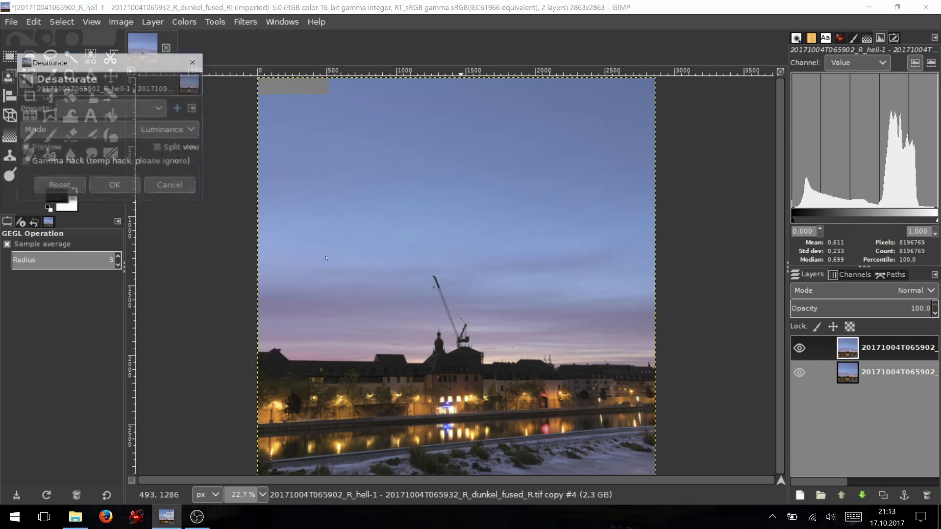
click(154, 125)
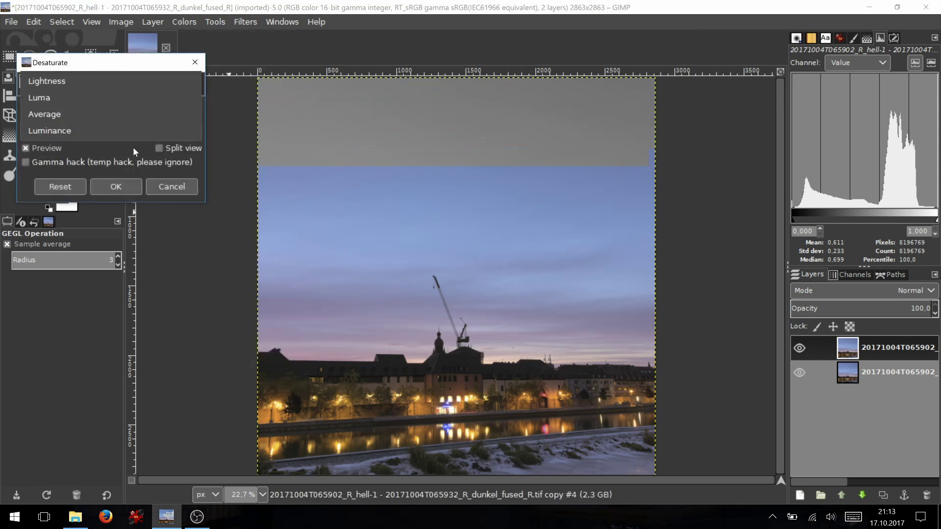
click(86, 131)
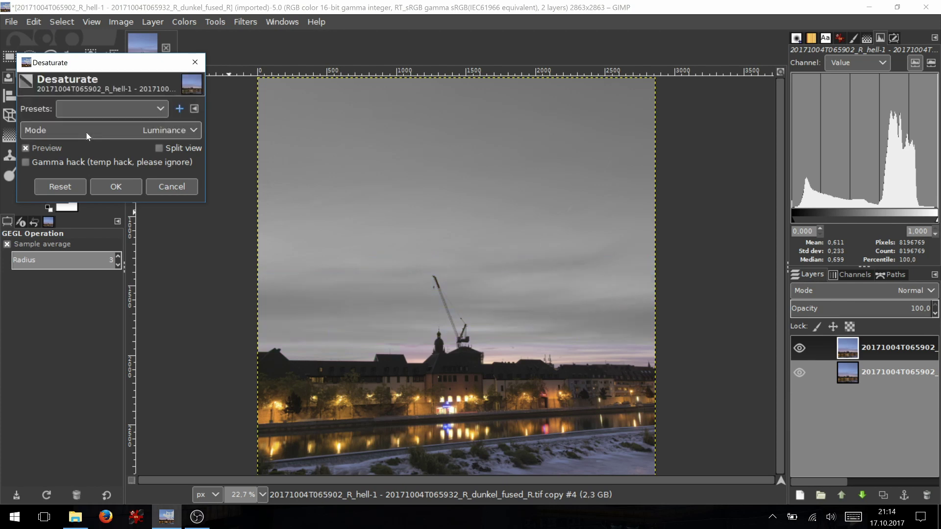
click(121, 192)
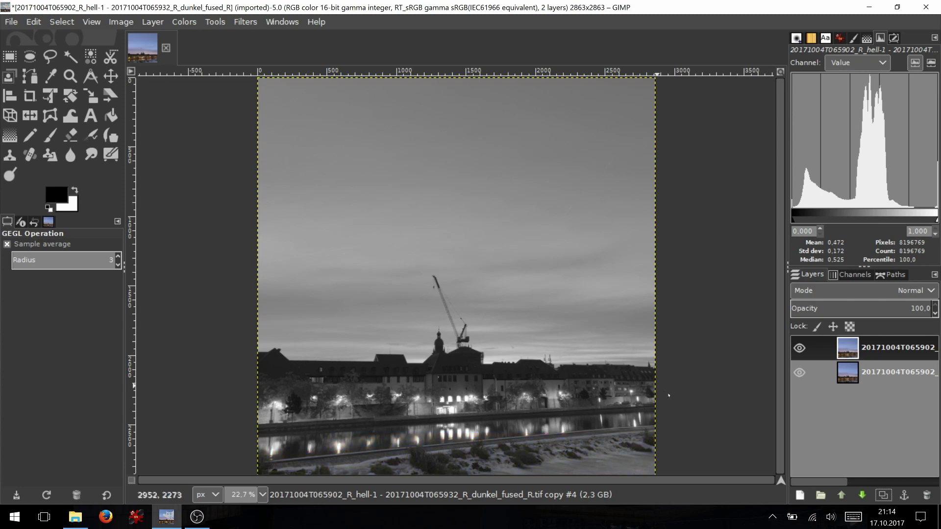
Create a new channel from a copy of the Red channel, name it "L", and make the Red channel active again.
click(851, 277)
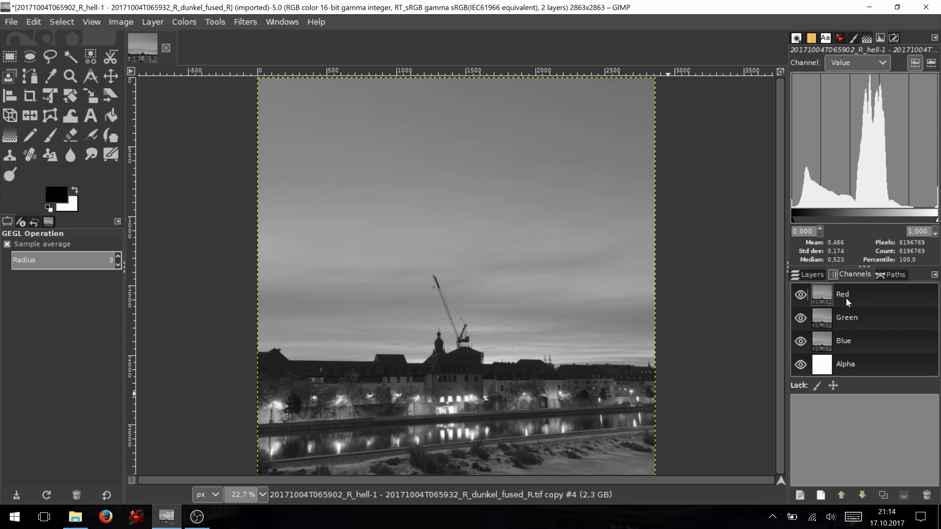
drag(847, 301, 865, 425)
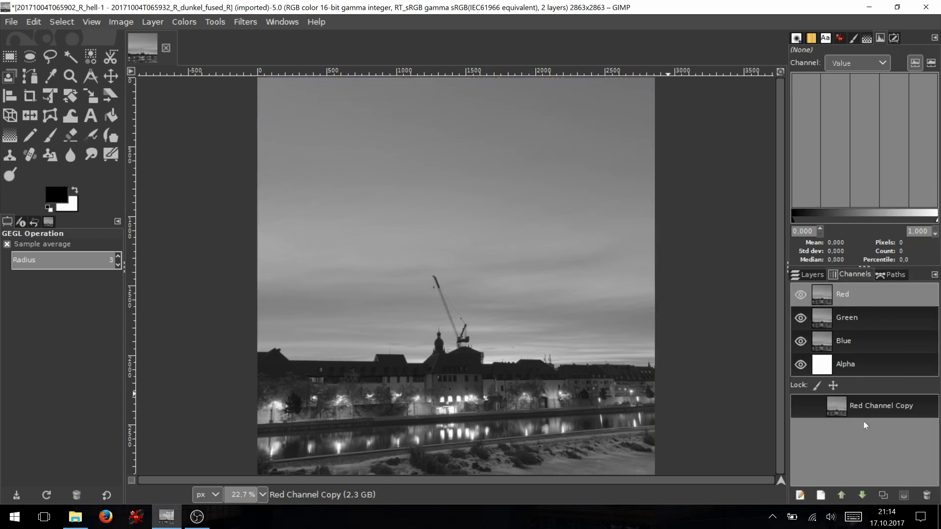
double_click(865, 405)
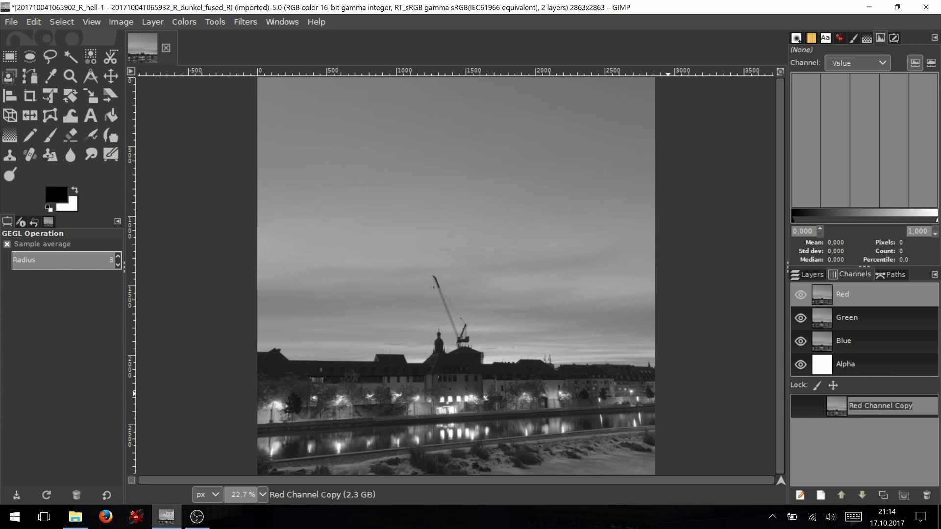
text(L)
key(Return)
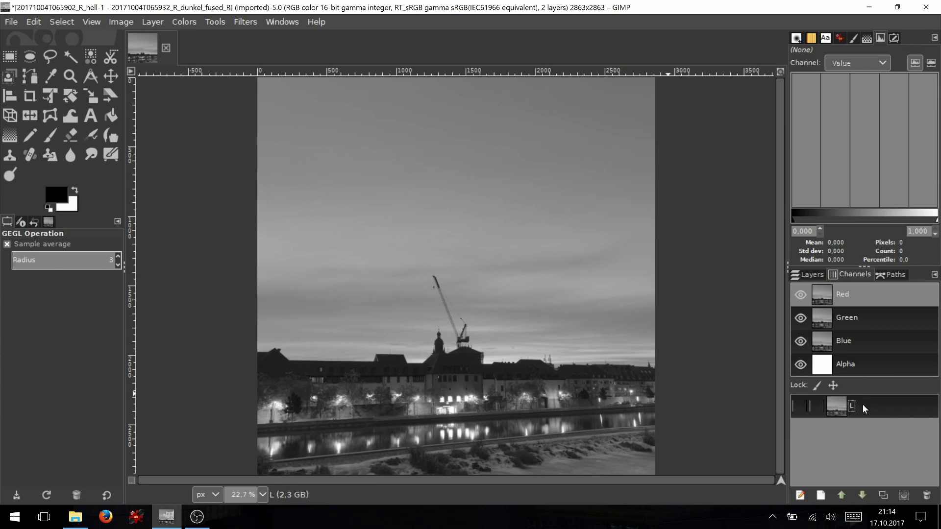
click(846, 297)
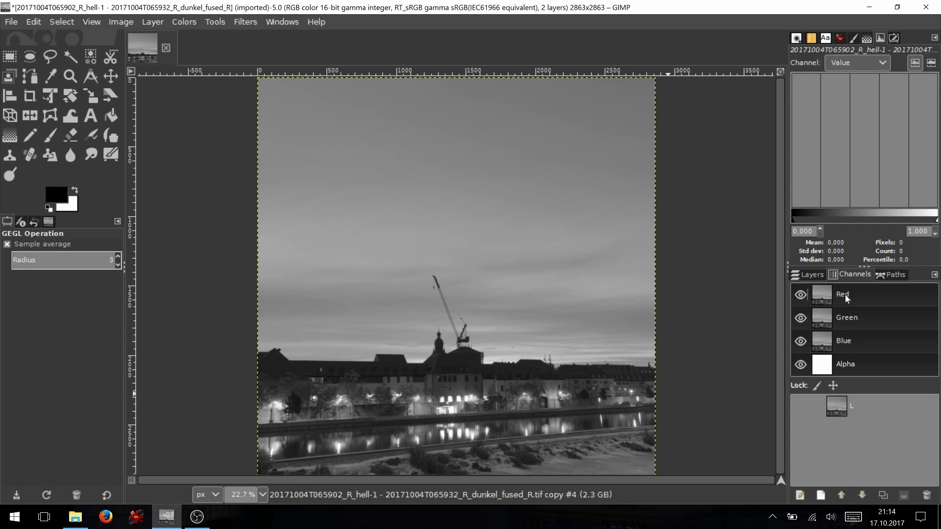
Delete the desaturated layer and duplicate the remaining colour image layer.
click(810, 278)
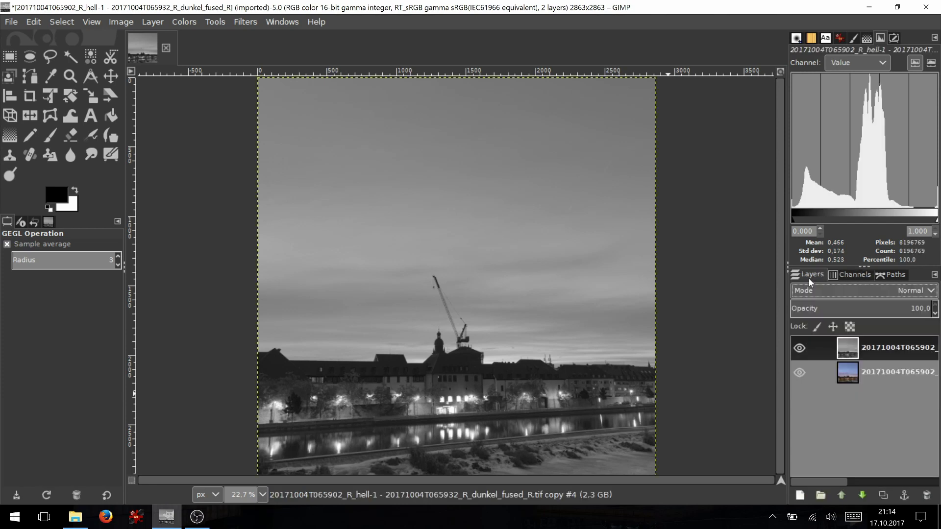
click(853, 356)
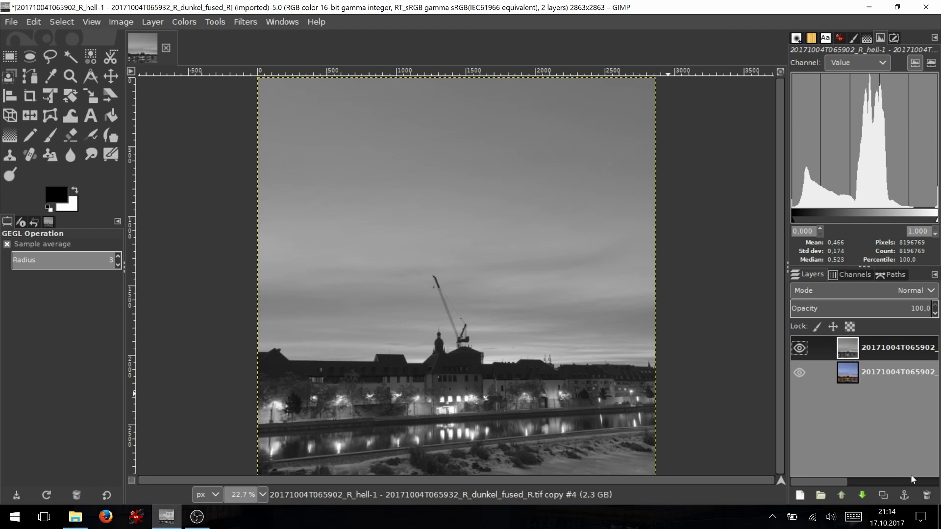
click(926, 495)
key(shift+ctrl+d)
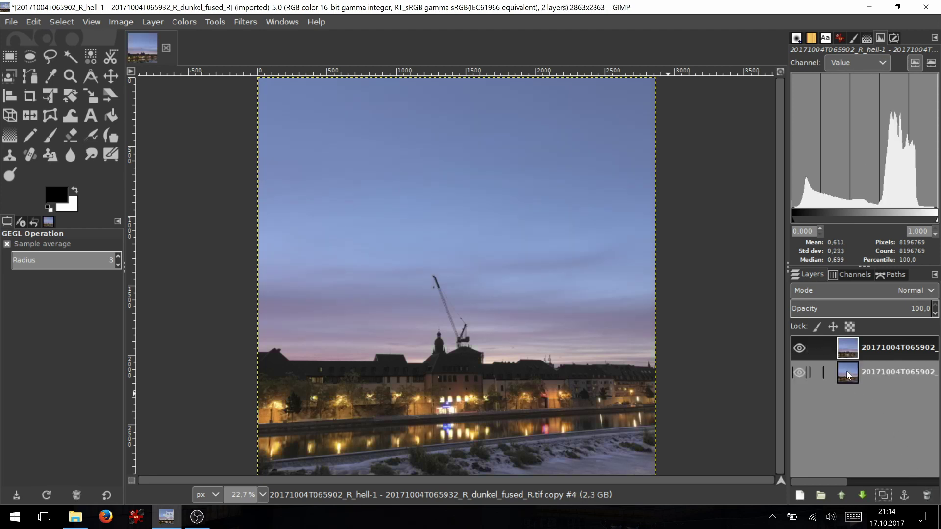
With the lower layer hidden, add a layer mask from channel L to the top layer and inspect the mask on the canvas.
click(847, 355)
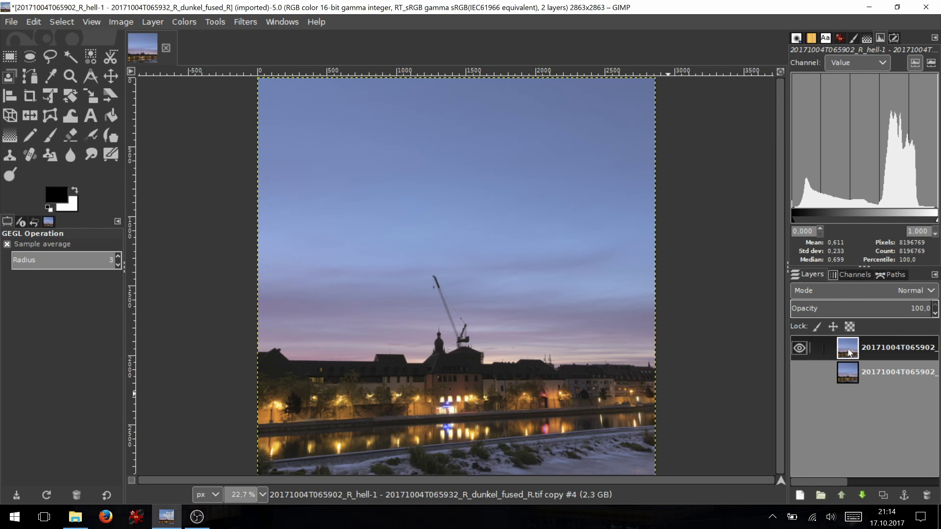
right_click(849, 352)
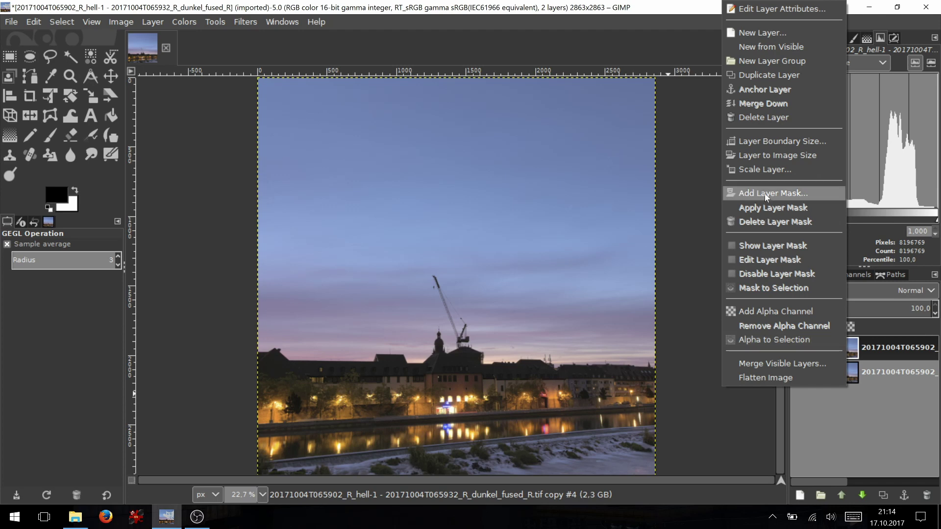
click(764, 193)
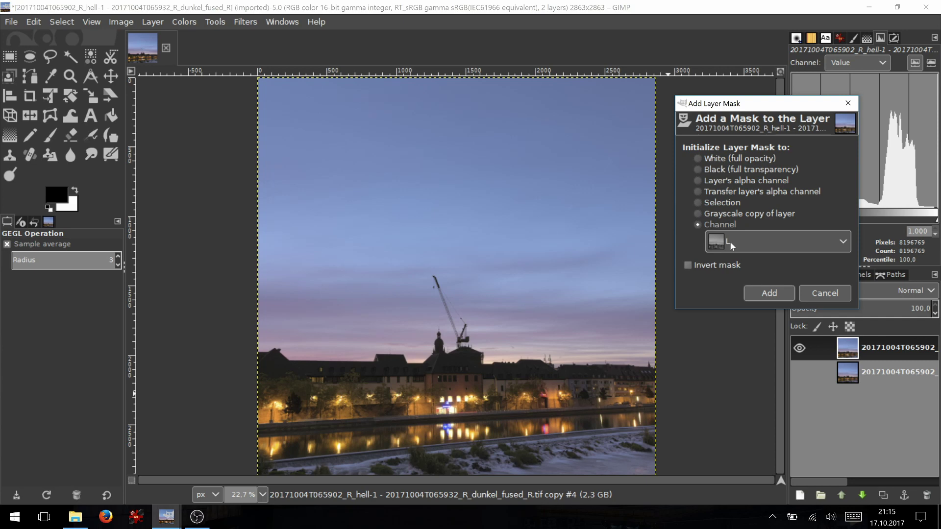
click(764, 295)
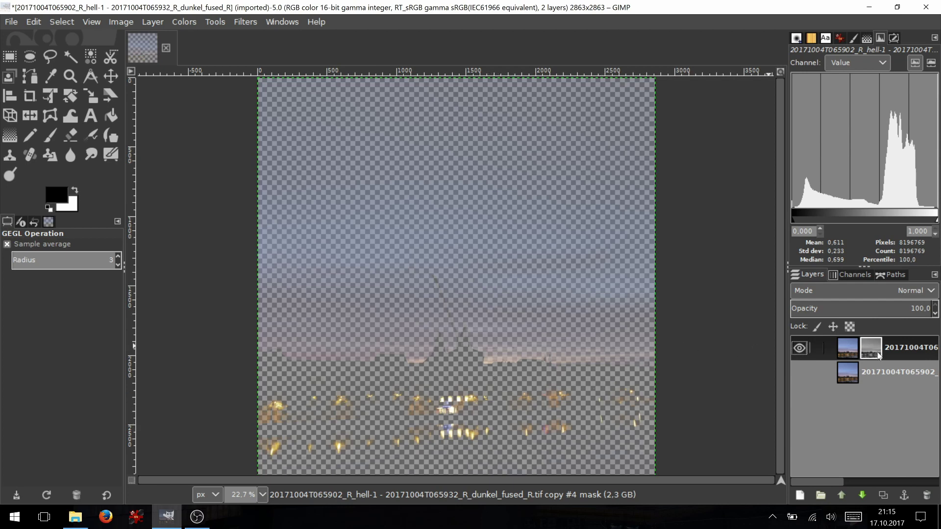
alt+click(865, 353)
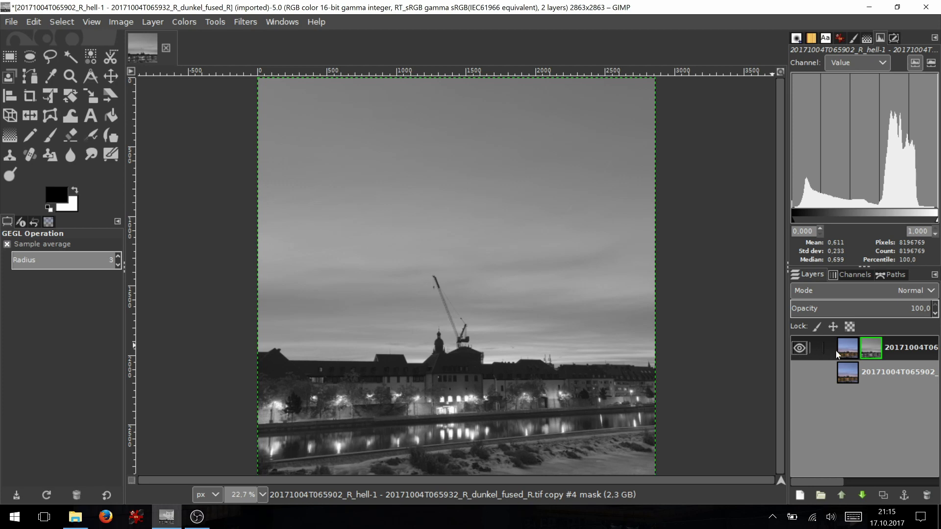
alt+click(870, 355)
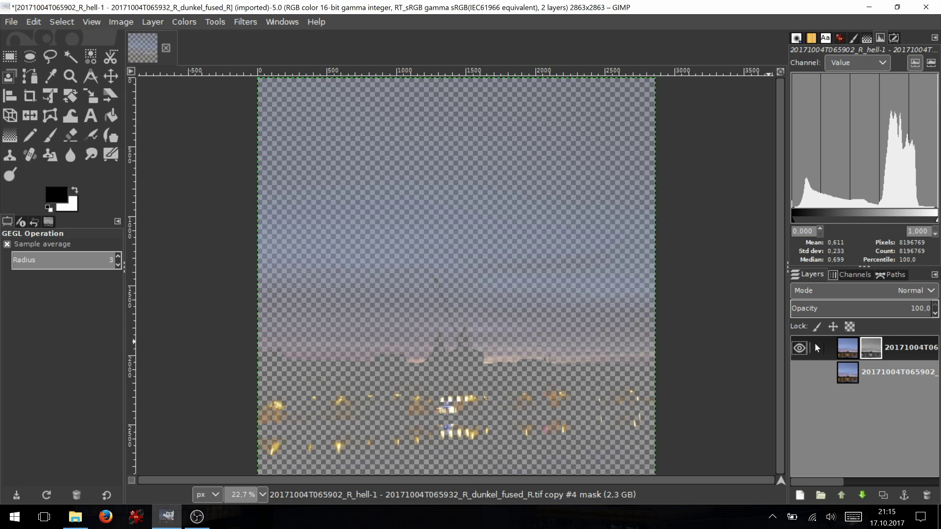
Invert the layer mask with Curves by moving the black endpoint to full output and the white endpoint to zero output.
click(184, 22)
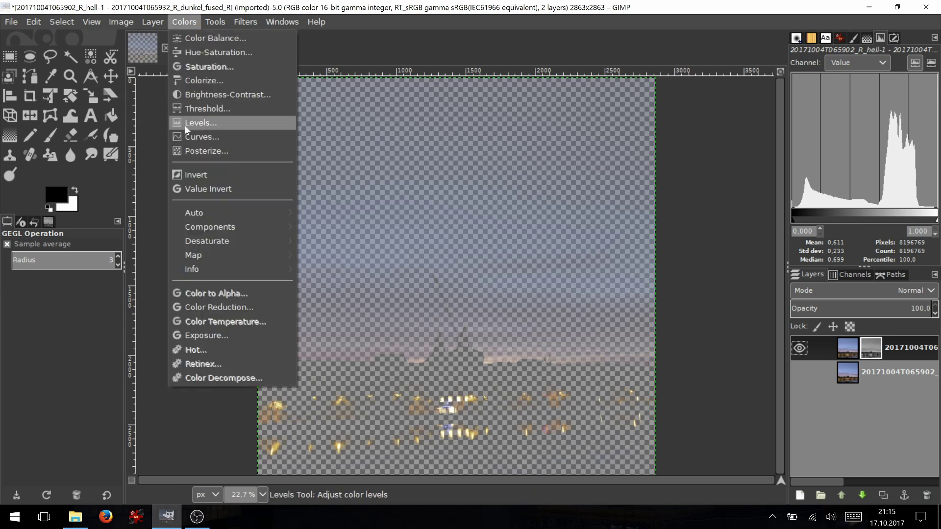
click(192, 137)
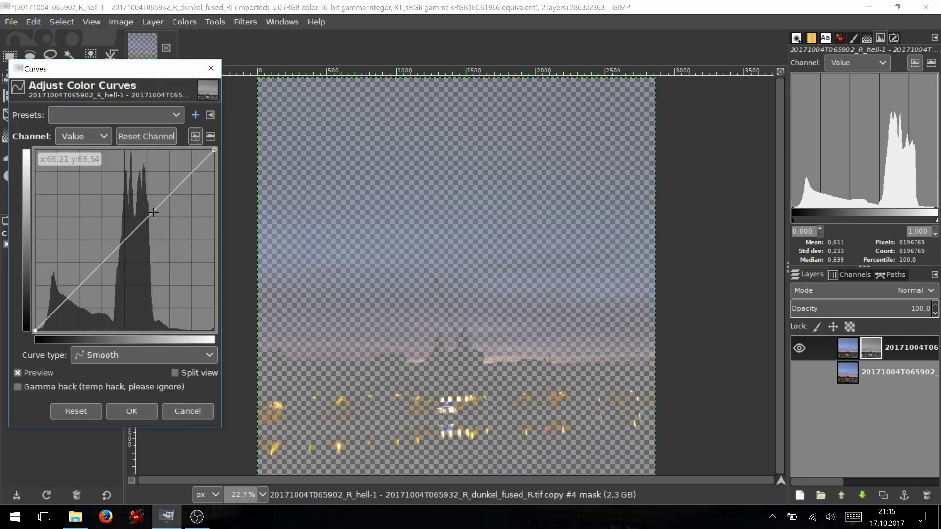
click(36, 330)
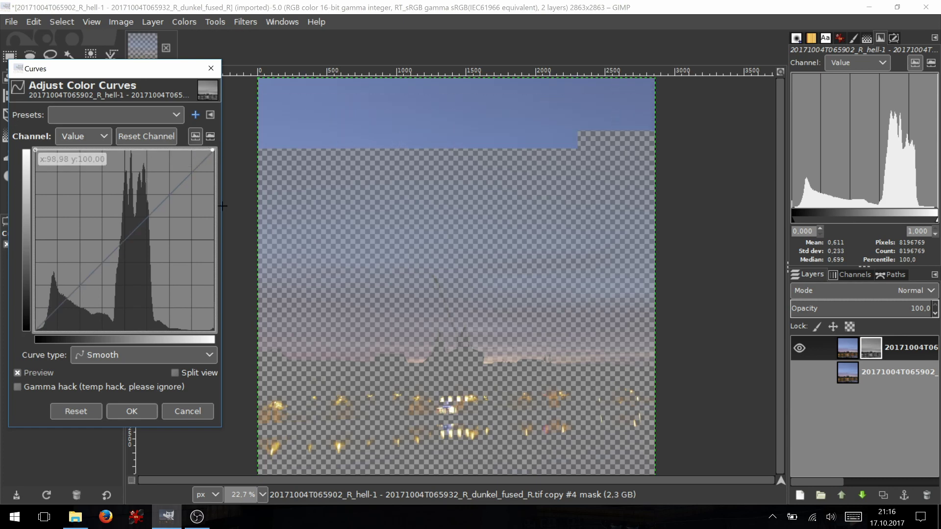
drag(212, 149, 256, 368)
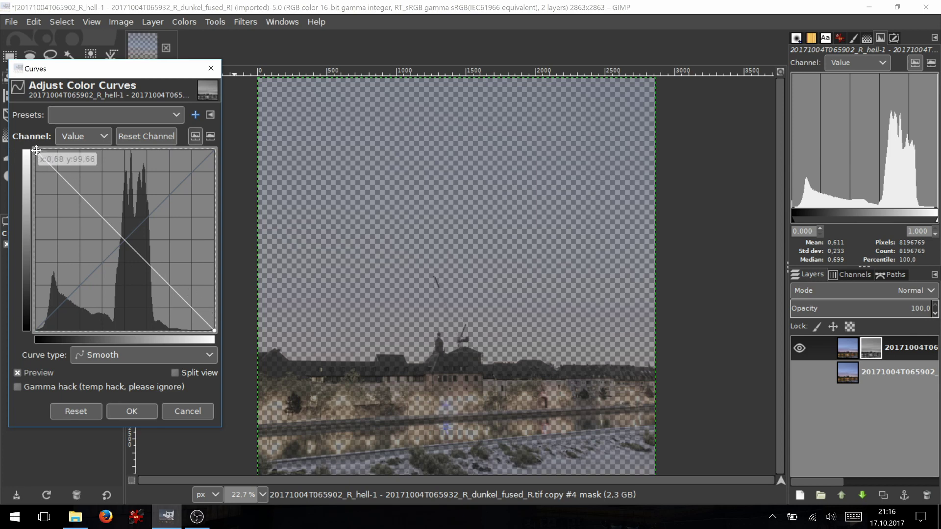
Try a midtone-only mask curve: full output at mid input, both endpoints at zero output moved inward to about 18 and 82 input; reset the curve.
drag(35, 150, 21, 338)
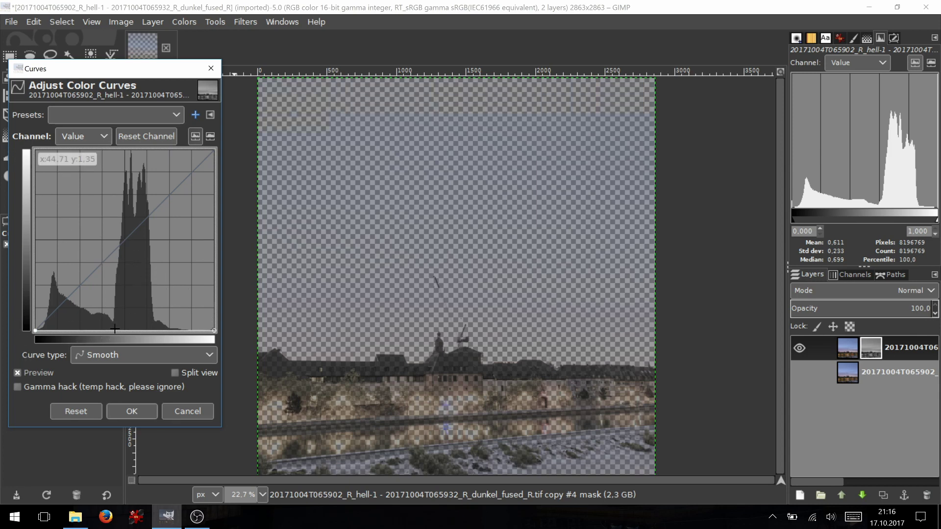
drag(119, 330, 125, 145)
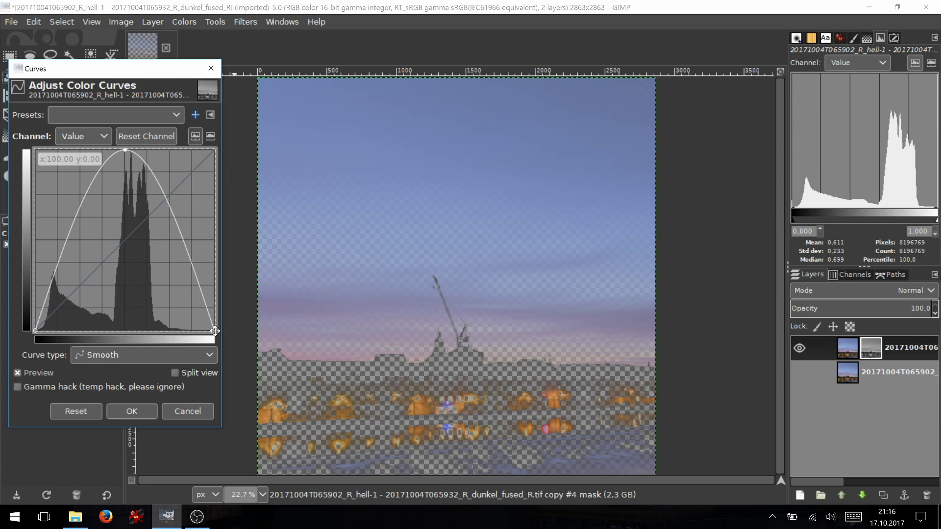
drag(214, 330, 182, 330)
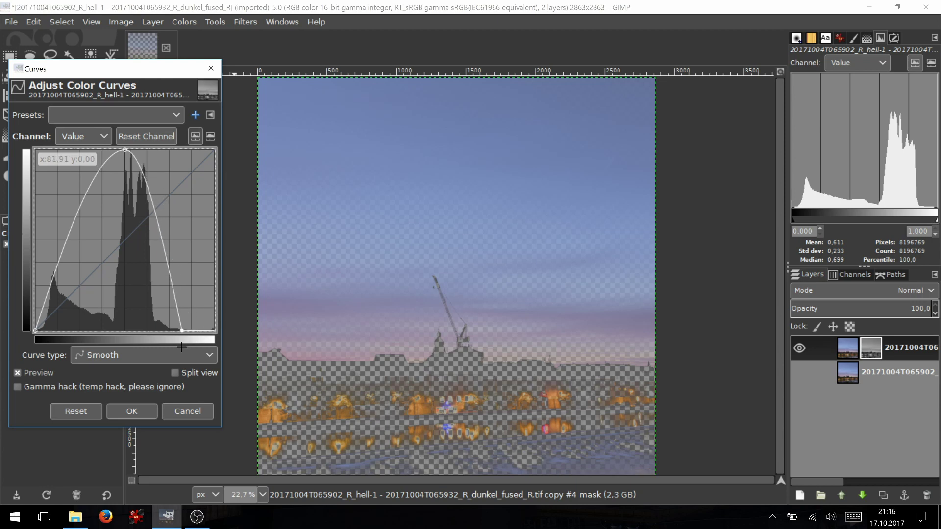
drag(32, 333, 65, 339)
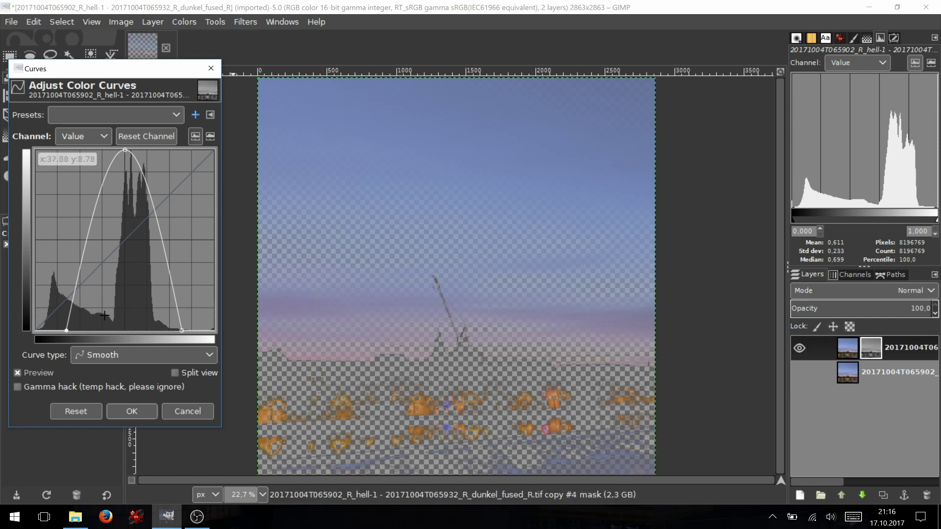
click(80, 413)
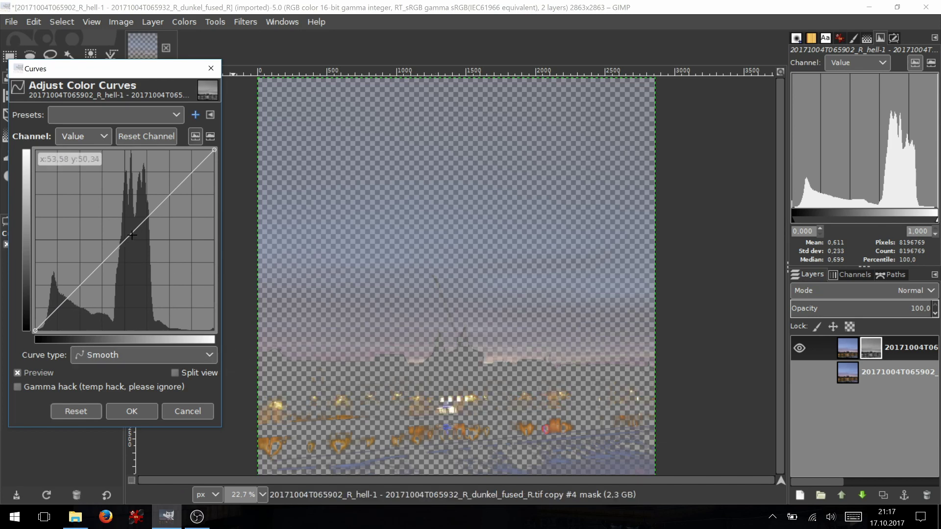
Try a near-vertical mask curve rising from zero to full output between about 42 and 45 input, and reset it.
drag(132, 235, 117, 130)
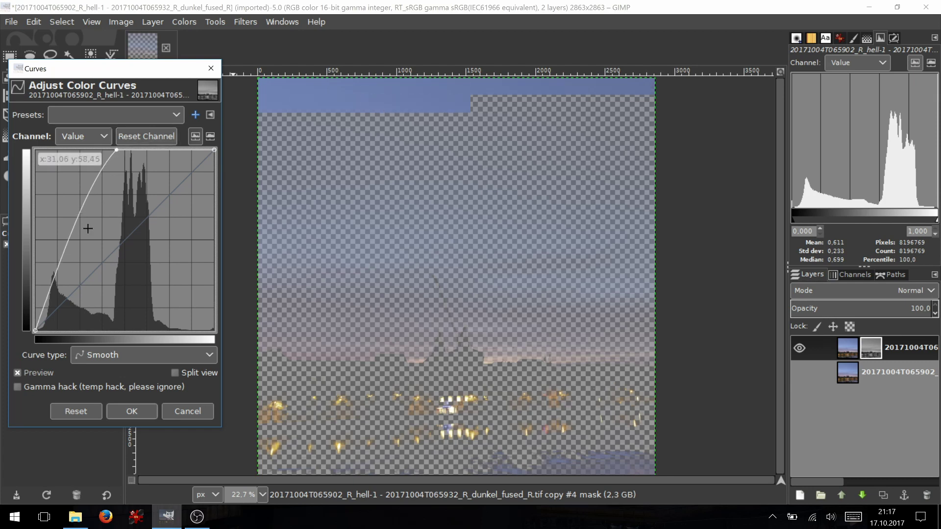
drag(73, 245, 110, 342)
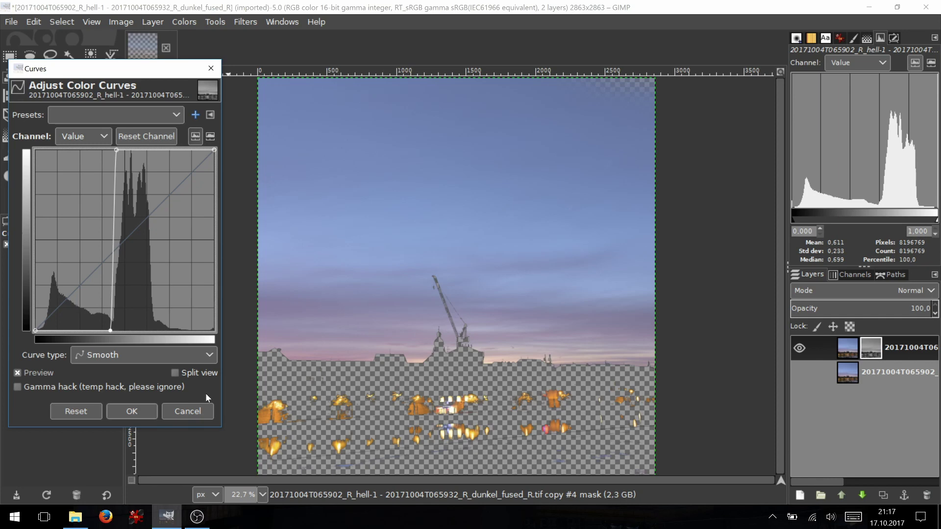
click(76, 411)
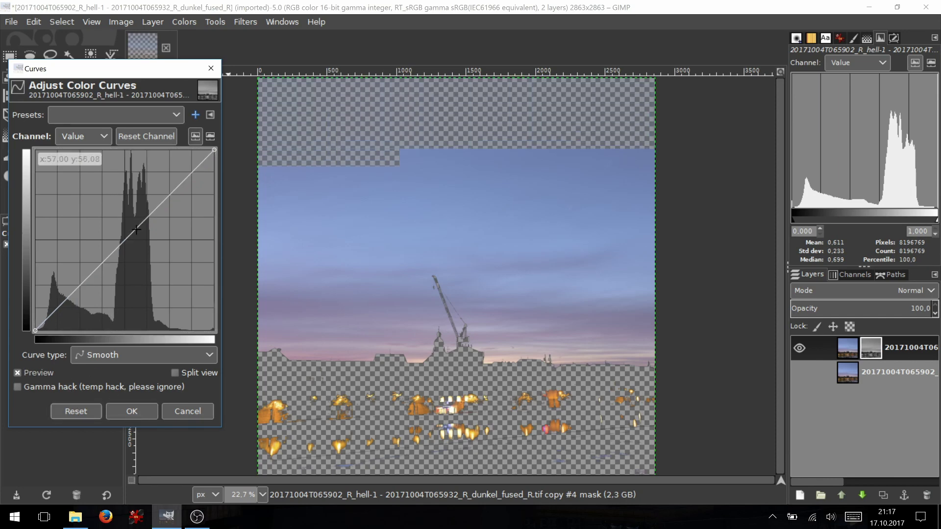
Apply a bell-shaped mask curve peaking at about 55 input, with the white endpoint at zero output and both flanks pulled in around the main histogram peak.
drag(137, 229, 133, 150)
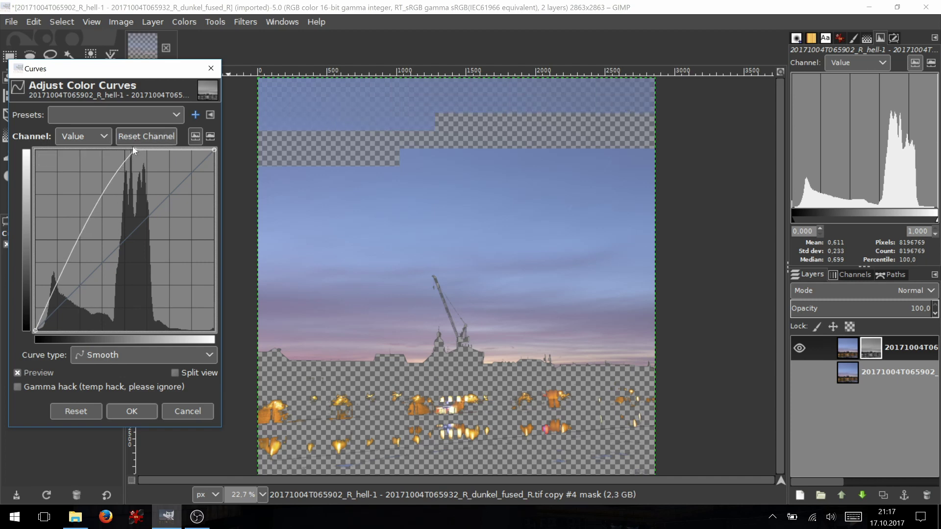
drag(214, 149, 214, 337)
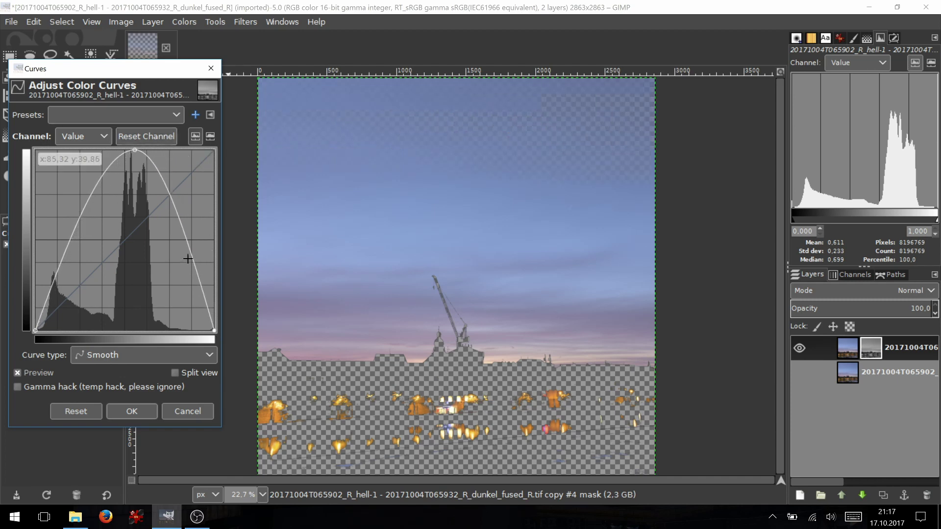
drag(186, 246, 166, 293)
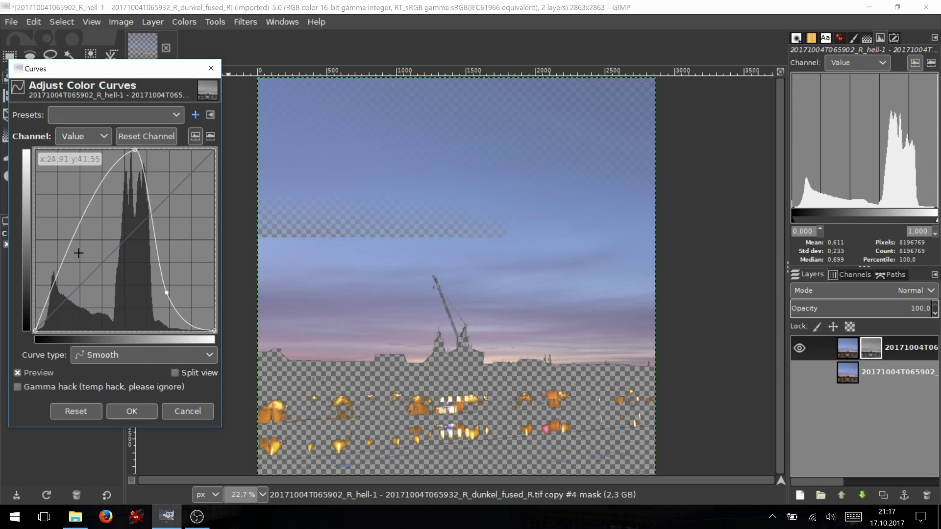
drag(74, 240, 107, 287)
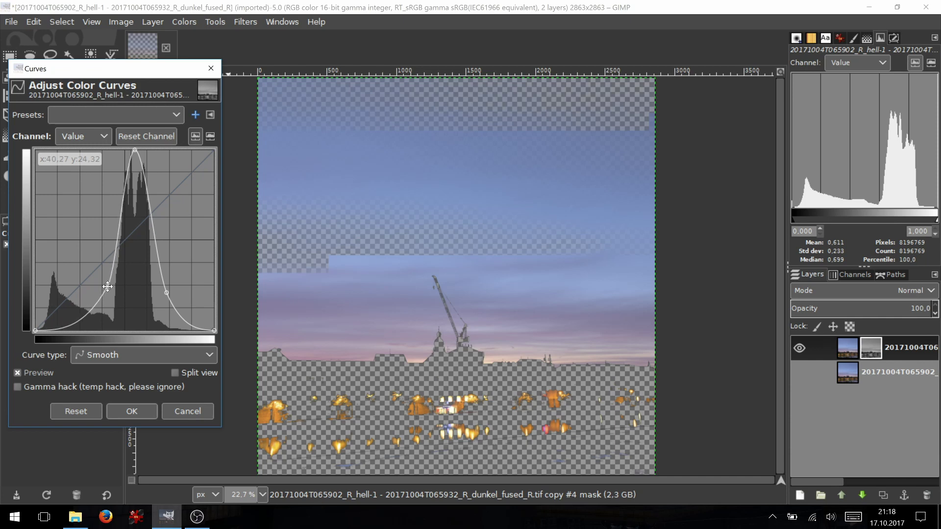
click(132, 412)
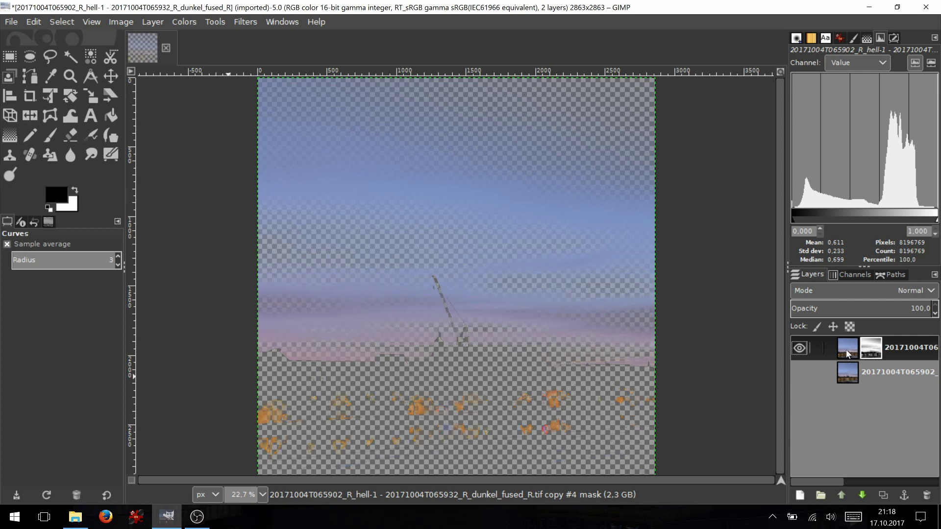
Show the lower layer and use Curves on the top layer's image, anchoring the highlights and lowering the shadows to about 19 output at 33 input.
click(847, 353)
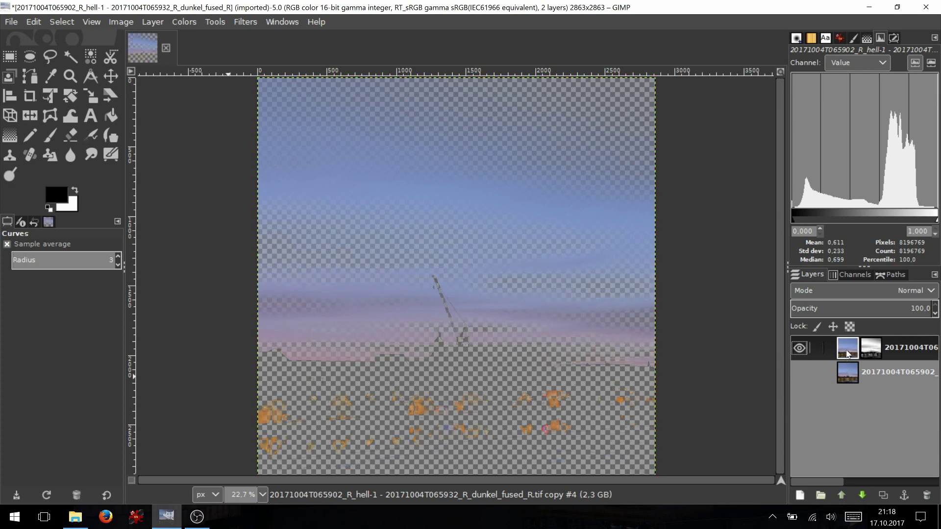
click(798, 373)
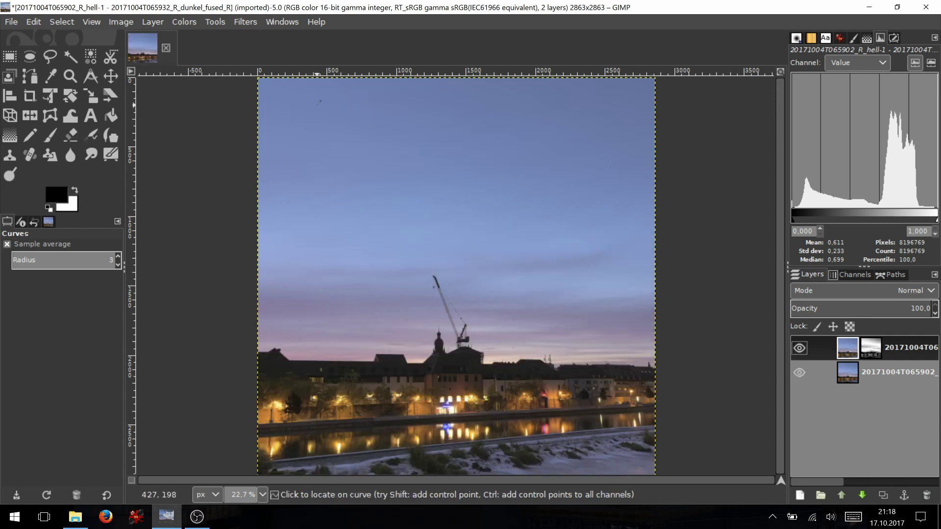
click(182, 23)
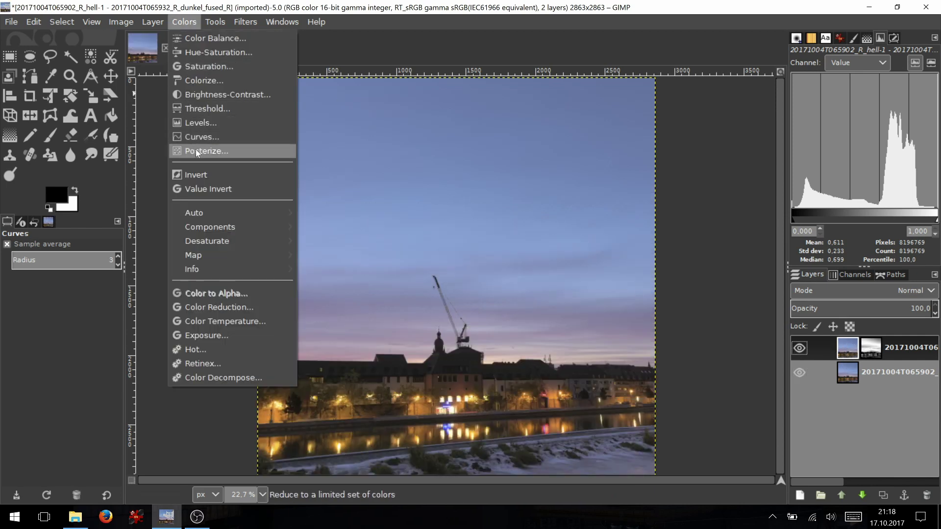
click(193, 137)
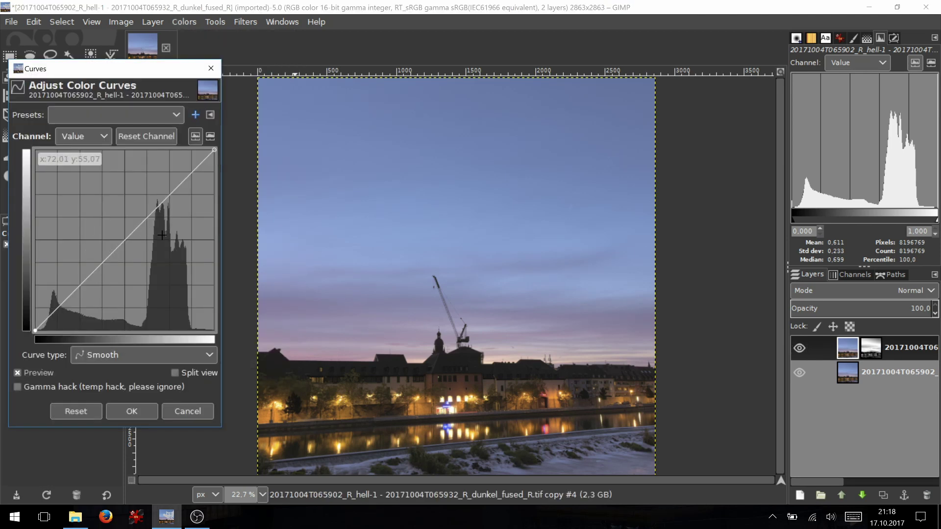
click(190, 171)
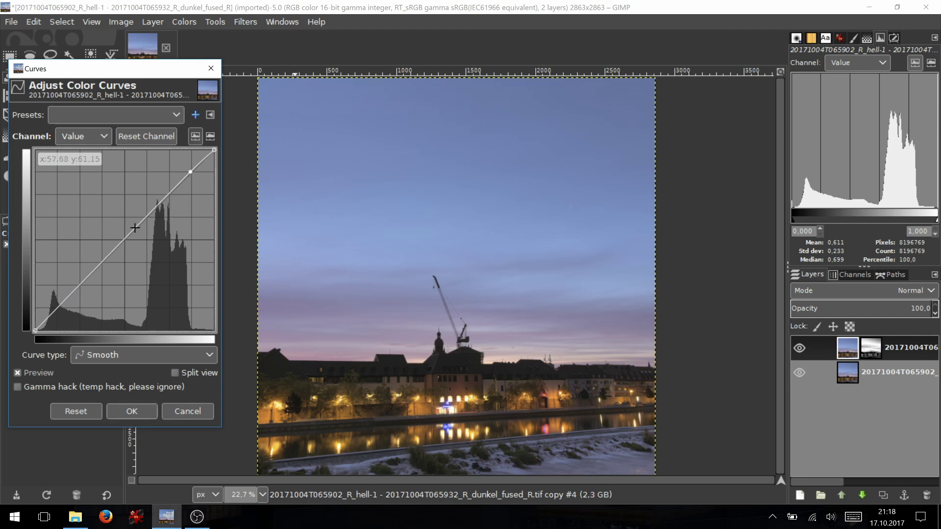
drag(100, 269, 94, 296)
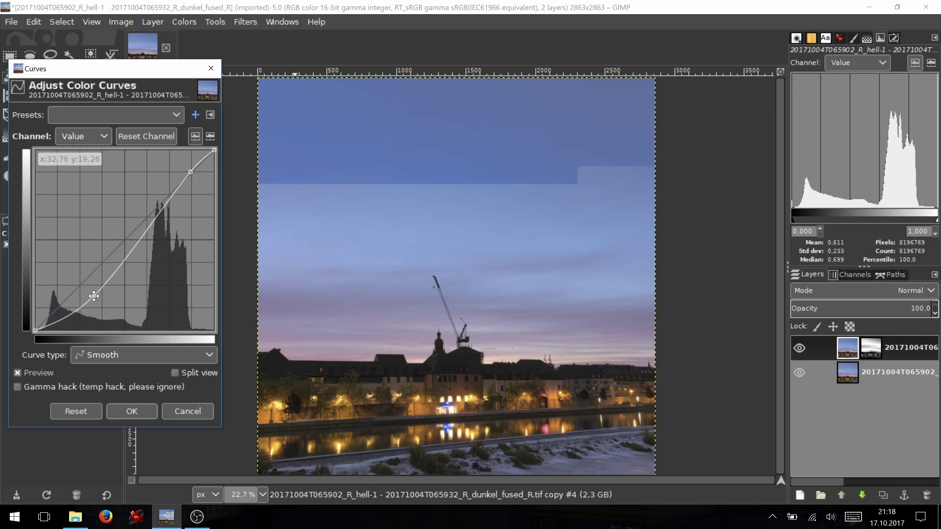